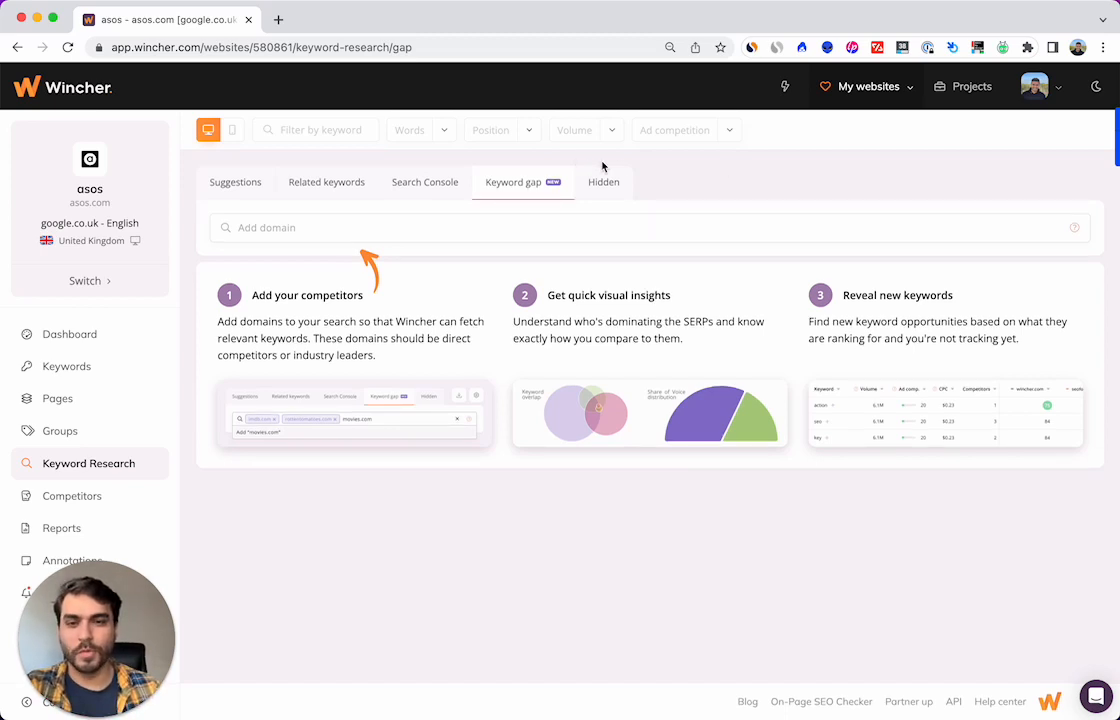
Step: Add the suggested competitor domains farfetch.com and zara.com to the keyword gap comparison
click(338, 230)
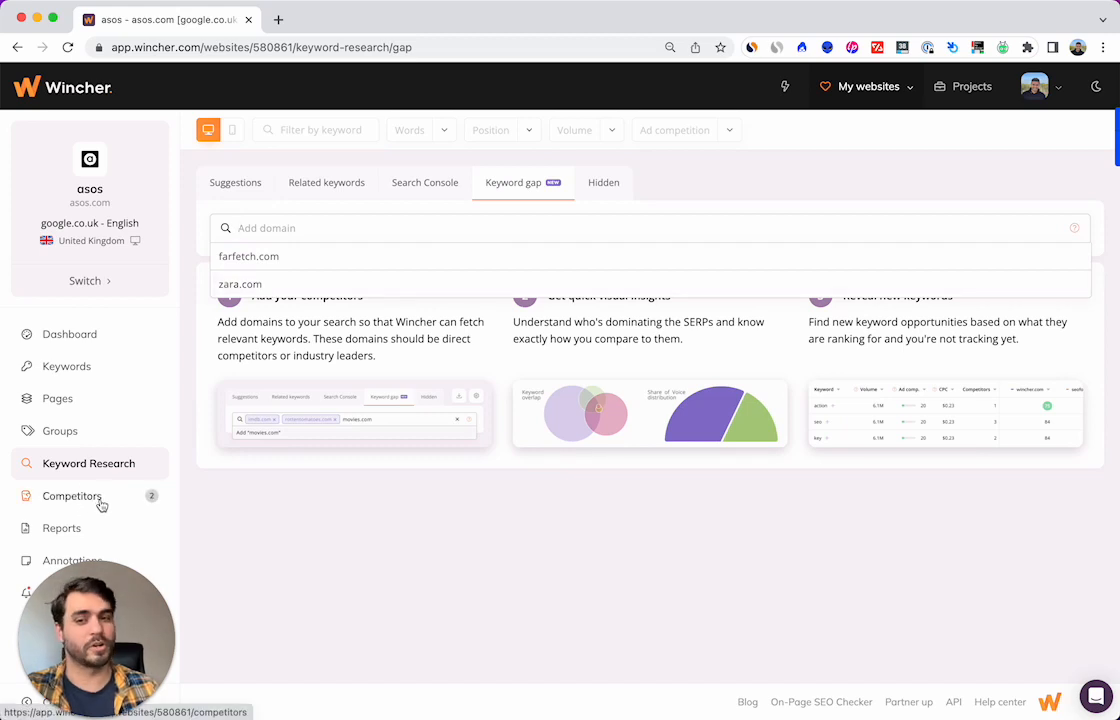
click(257, 259)
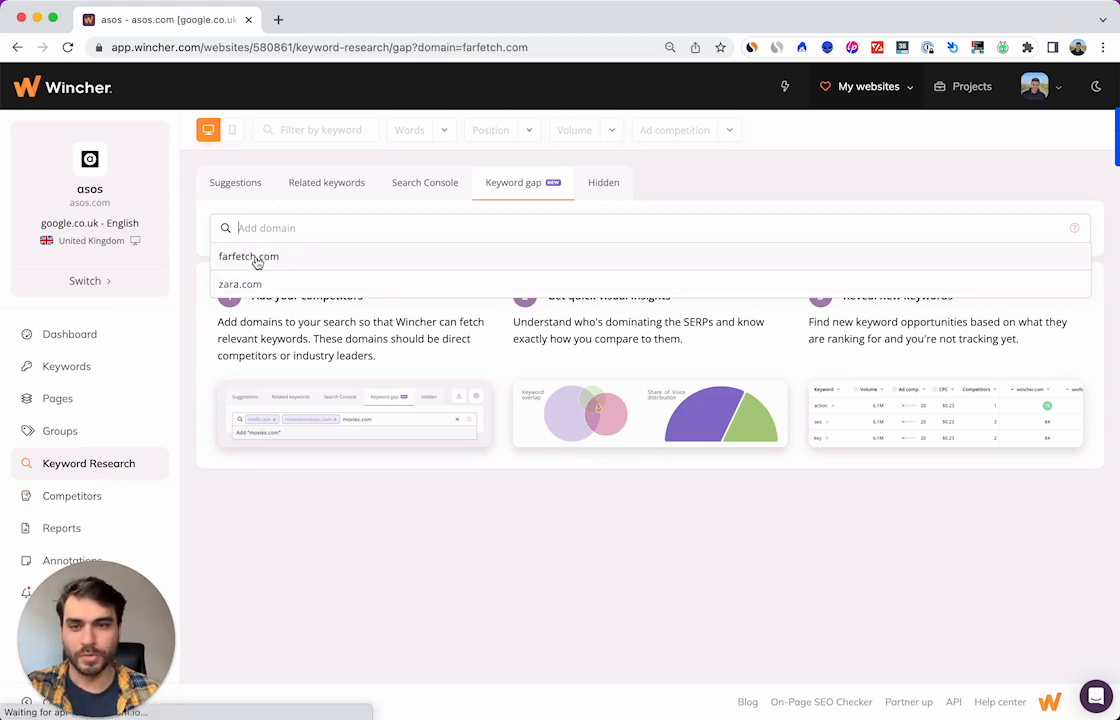
click(257, 258)
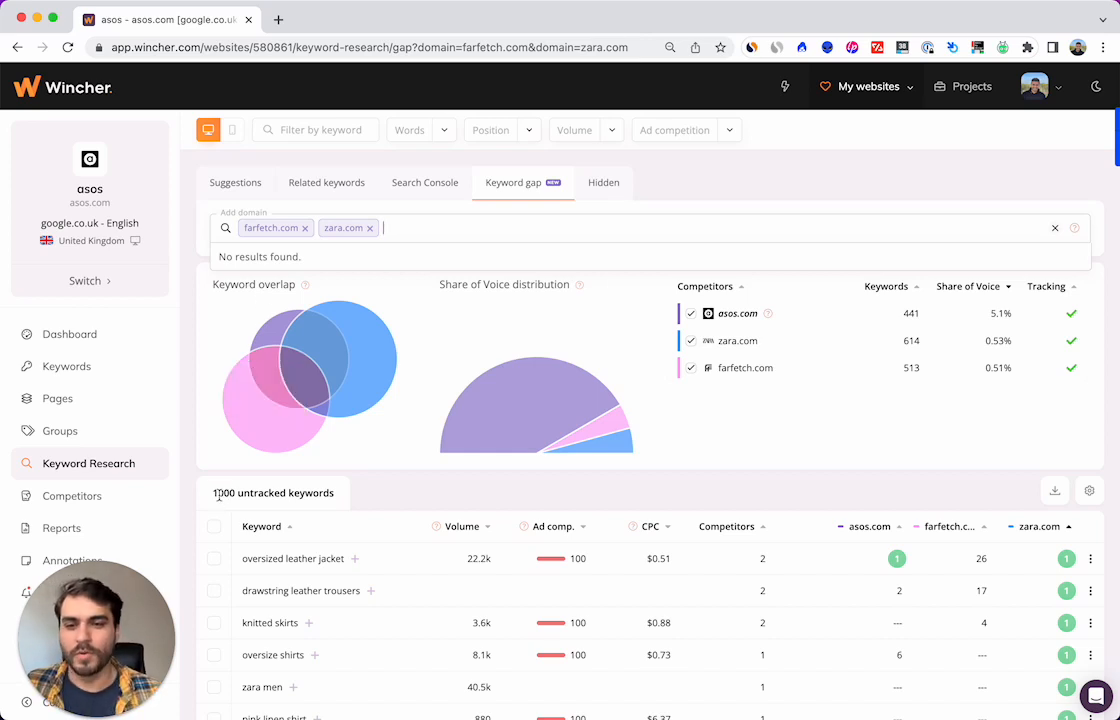
Step: Examine the untracked keywords list, the keyword overlap between the domains and the Share of Voice distribution
drag(213, 492, 340, 499)
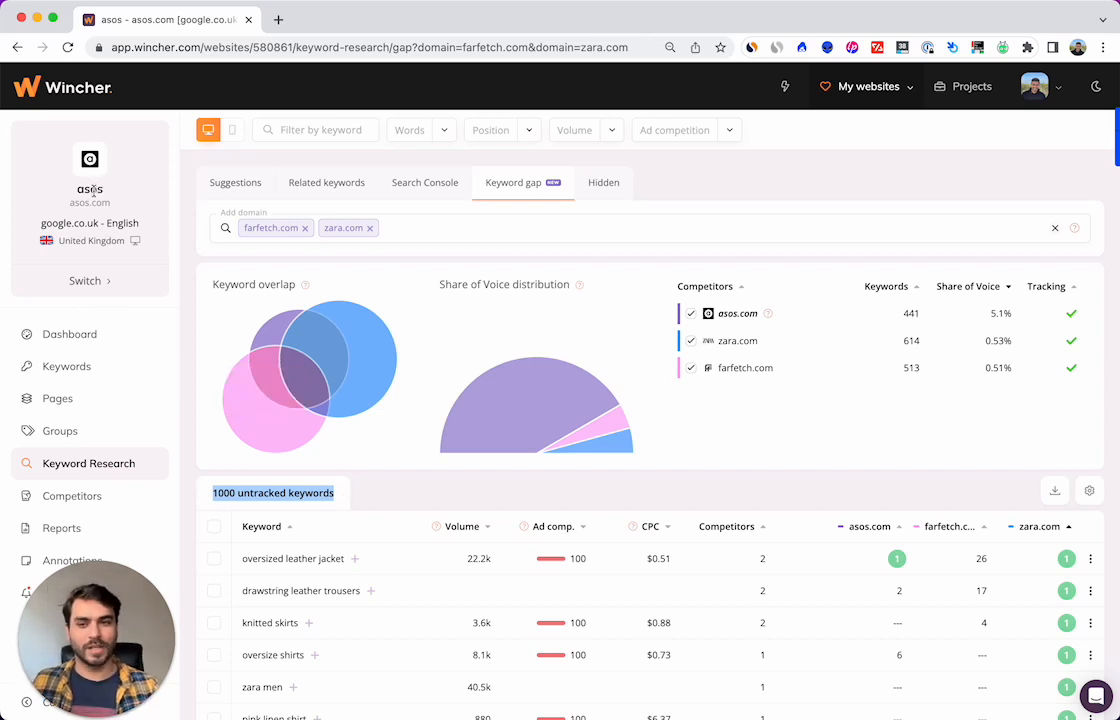
mouse_move(356, 345)
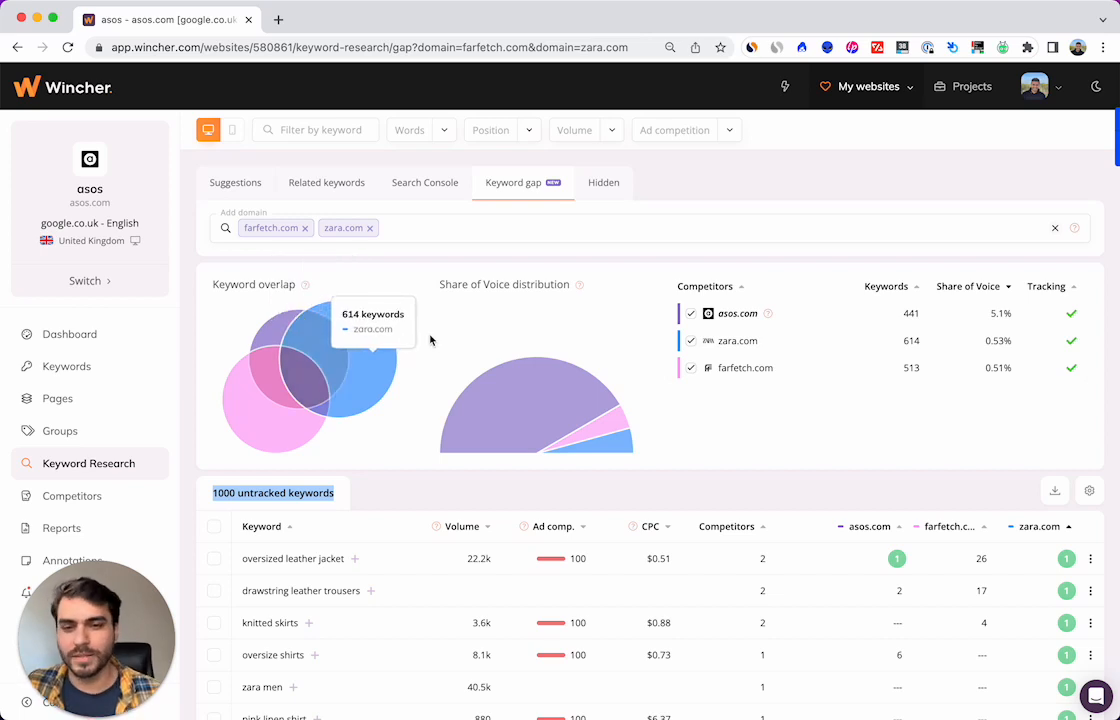
mouse_move(388, 356)
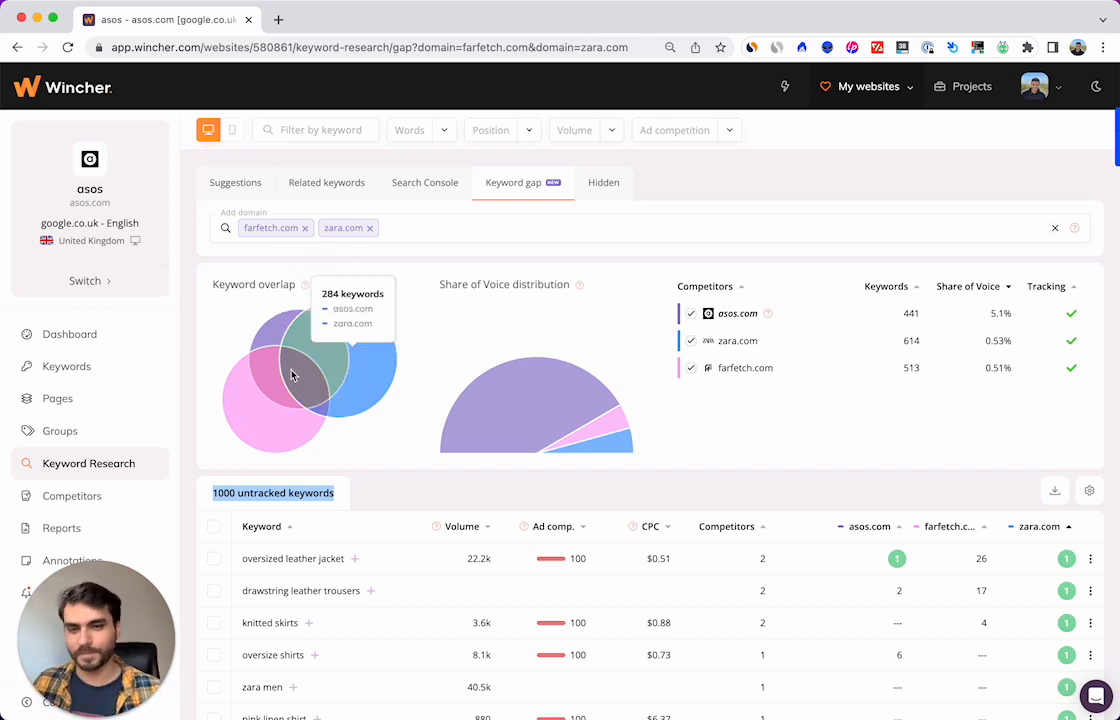
mouse_move(250, 428)
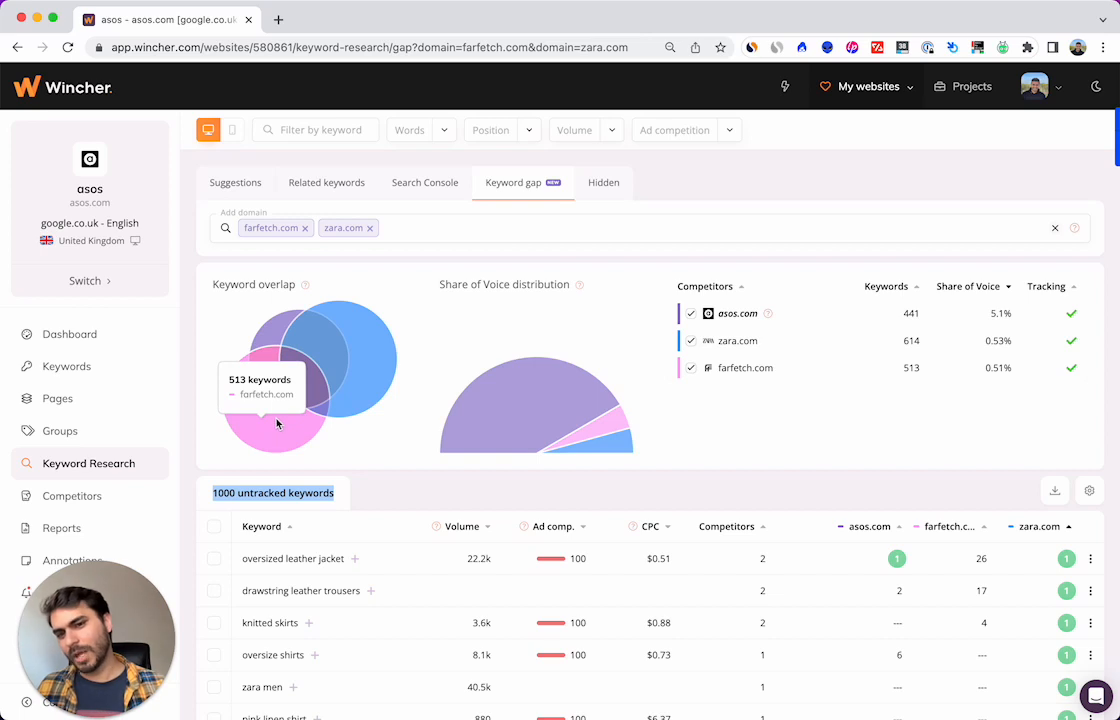
mouse_move(279, 403)
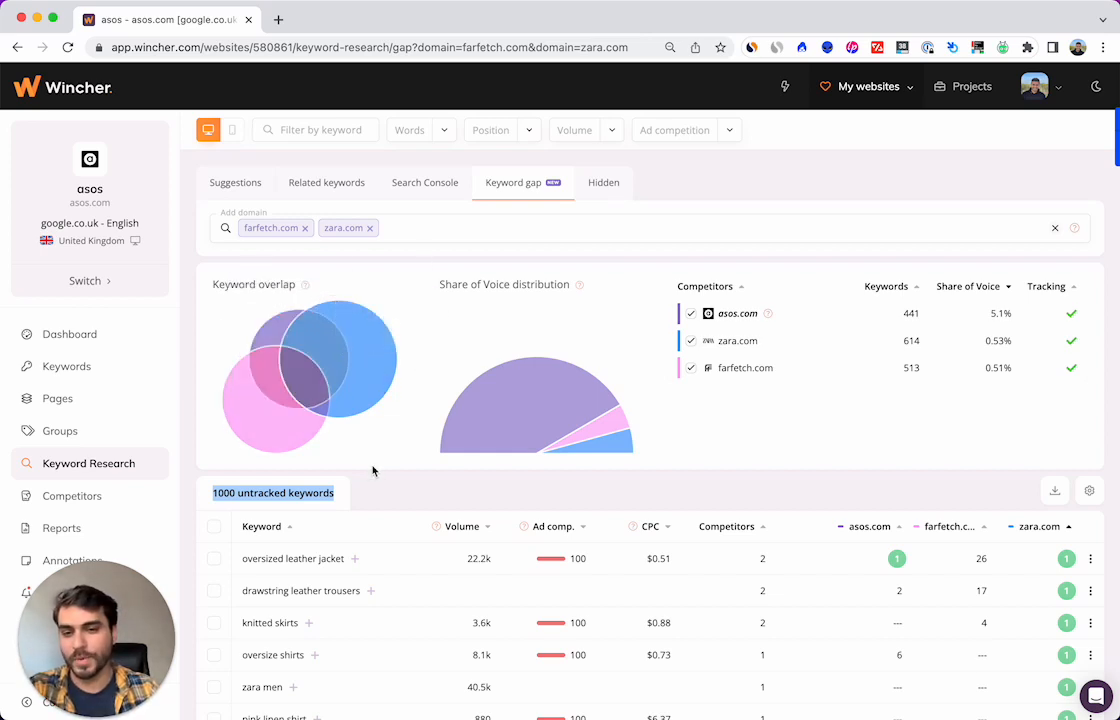
click(431, 396)
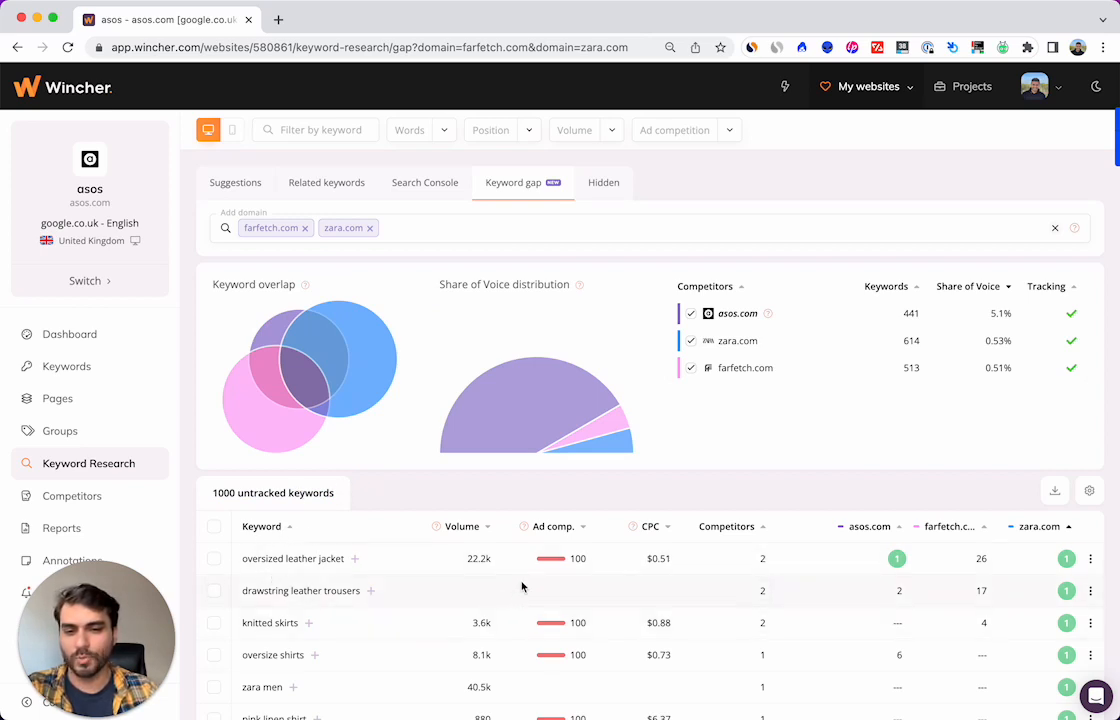
mouse_move(278, 334)
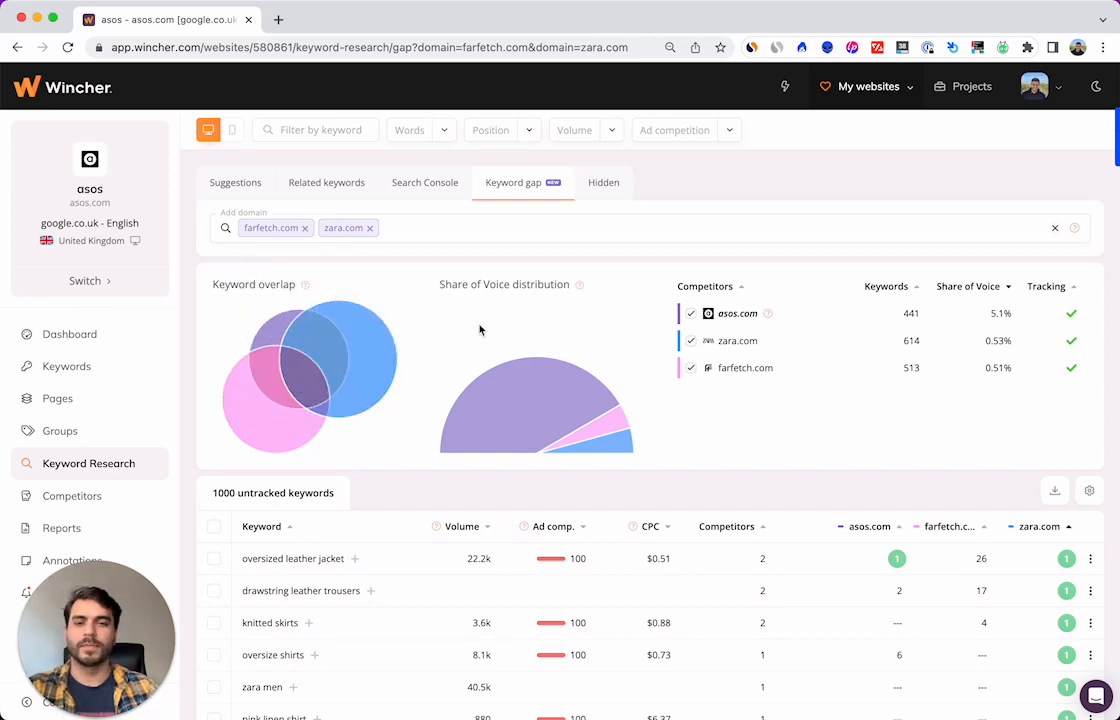
drag(440, 285, 573, 290)
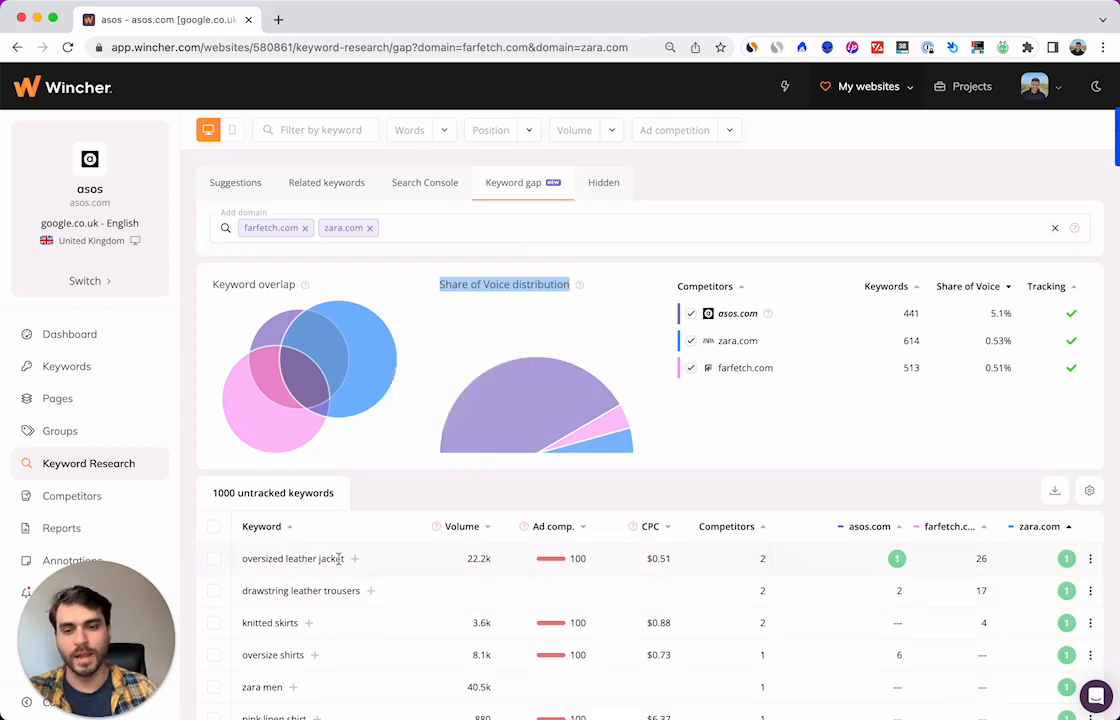
mouse_move(520, 420)
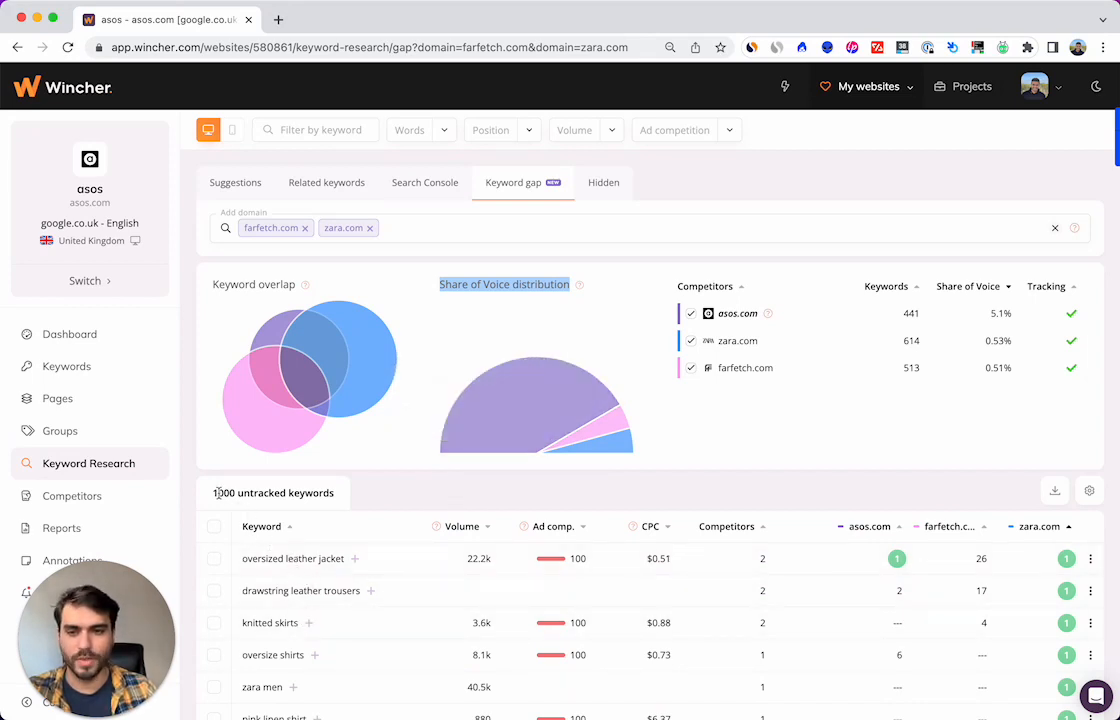
drag(216, 492, 252, 493)
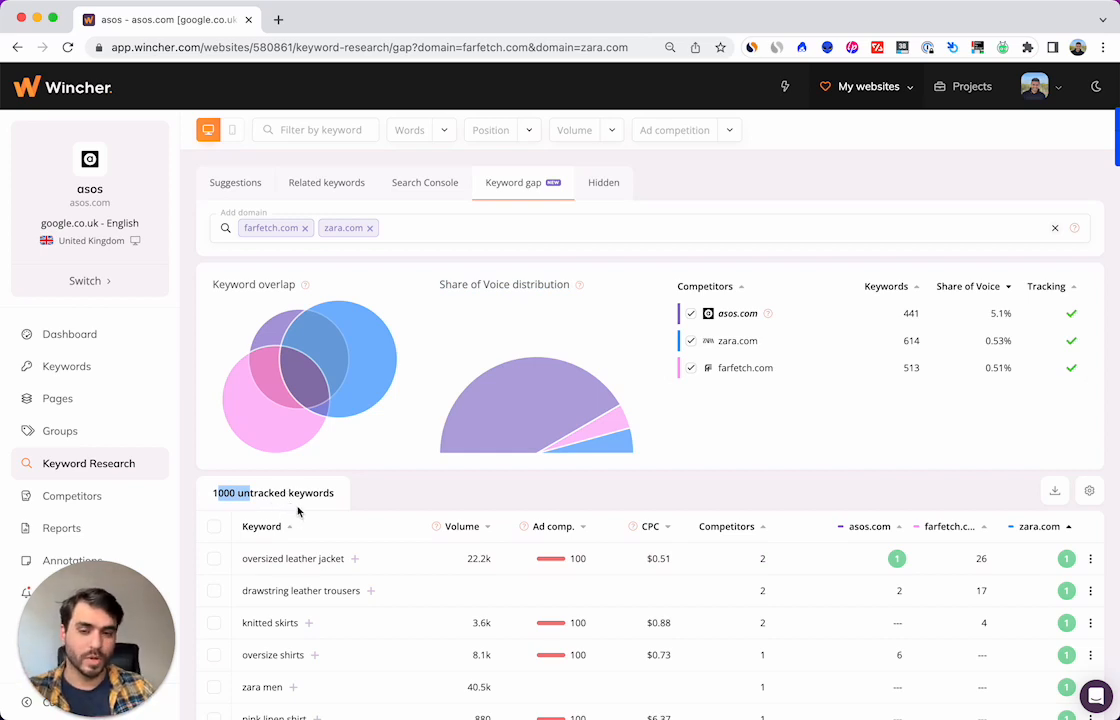
mouse_move(400, 343)
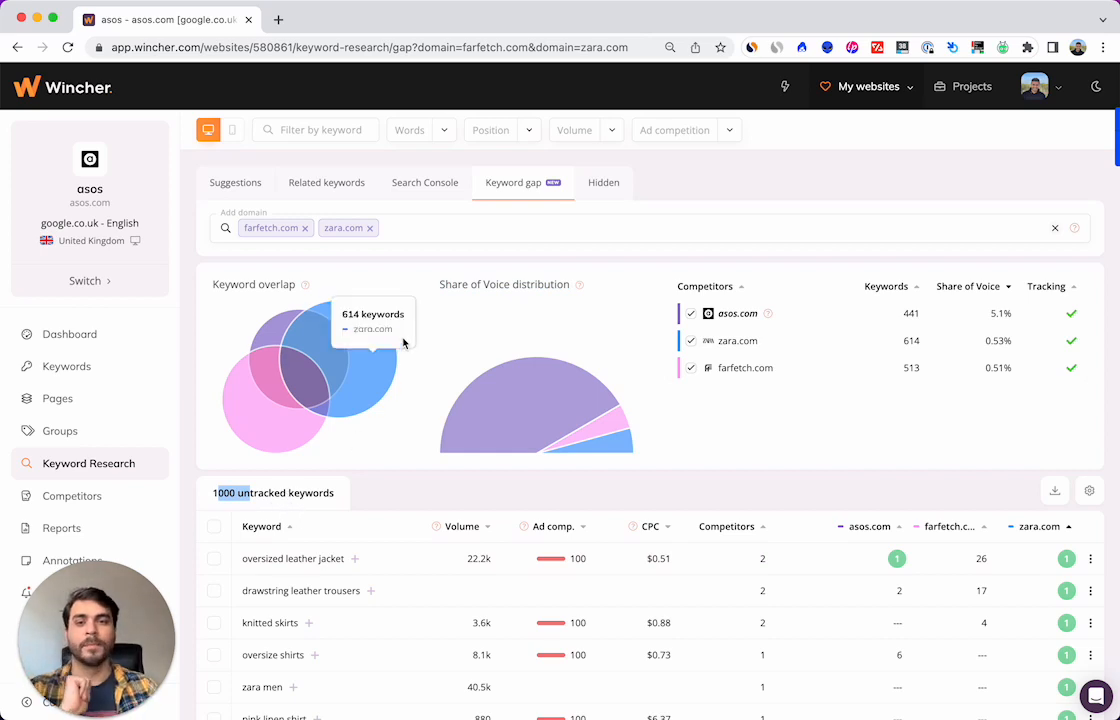
scroll(460, 384, down, 1)
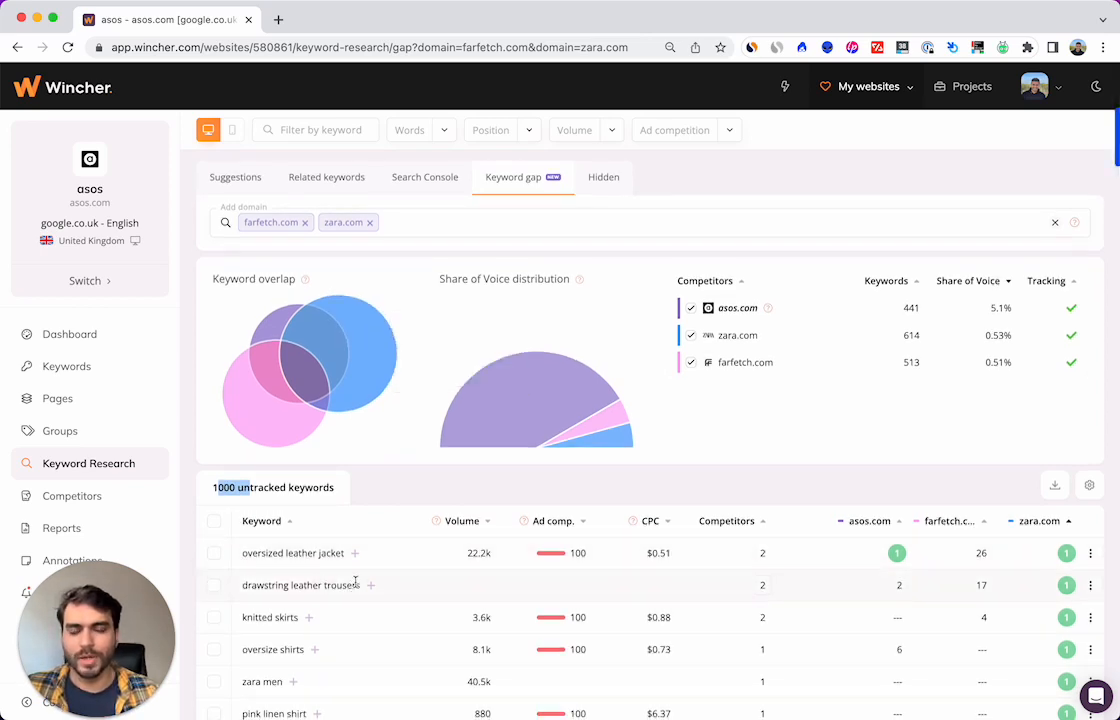
click(472, 221)
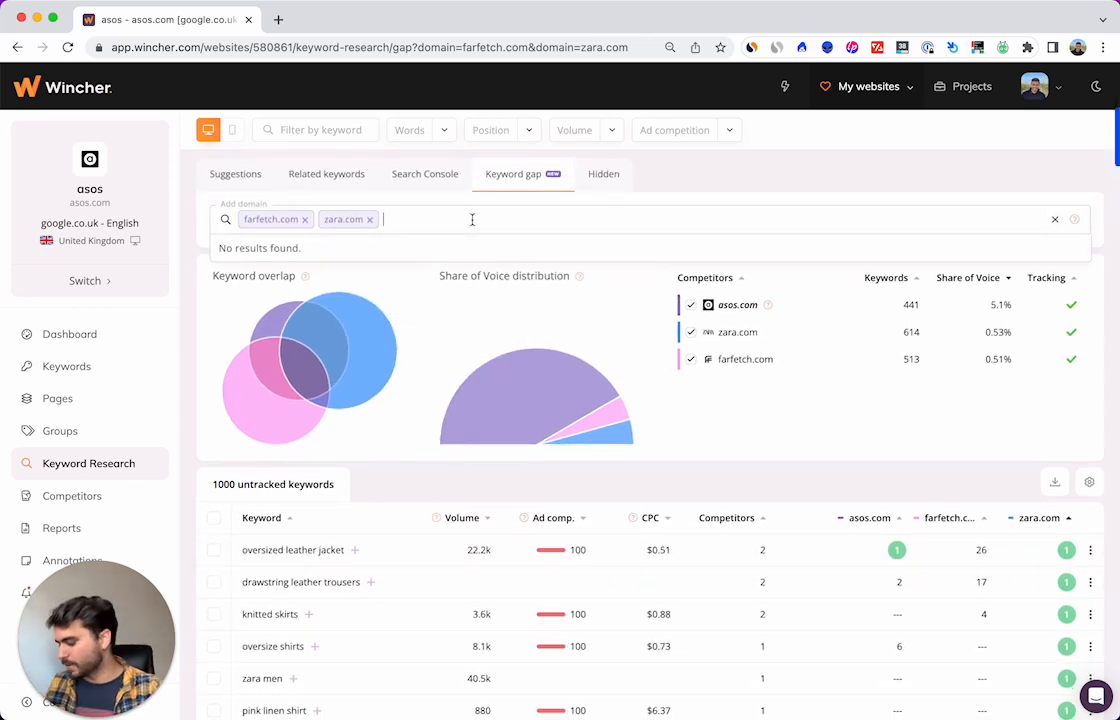
text(senese)
key(BackSpace)
key(BackSpace)
key(BackSpace)
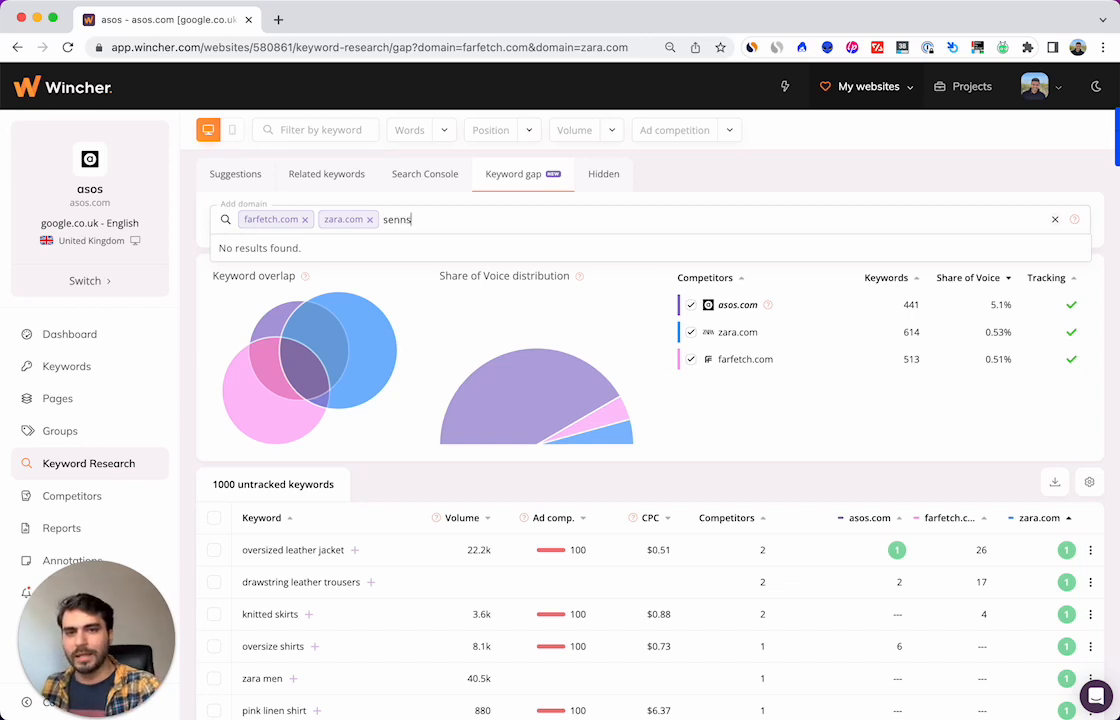
text(se)
text(.comam)
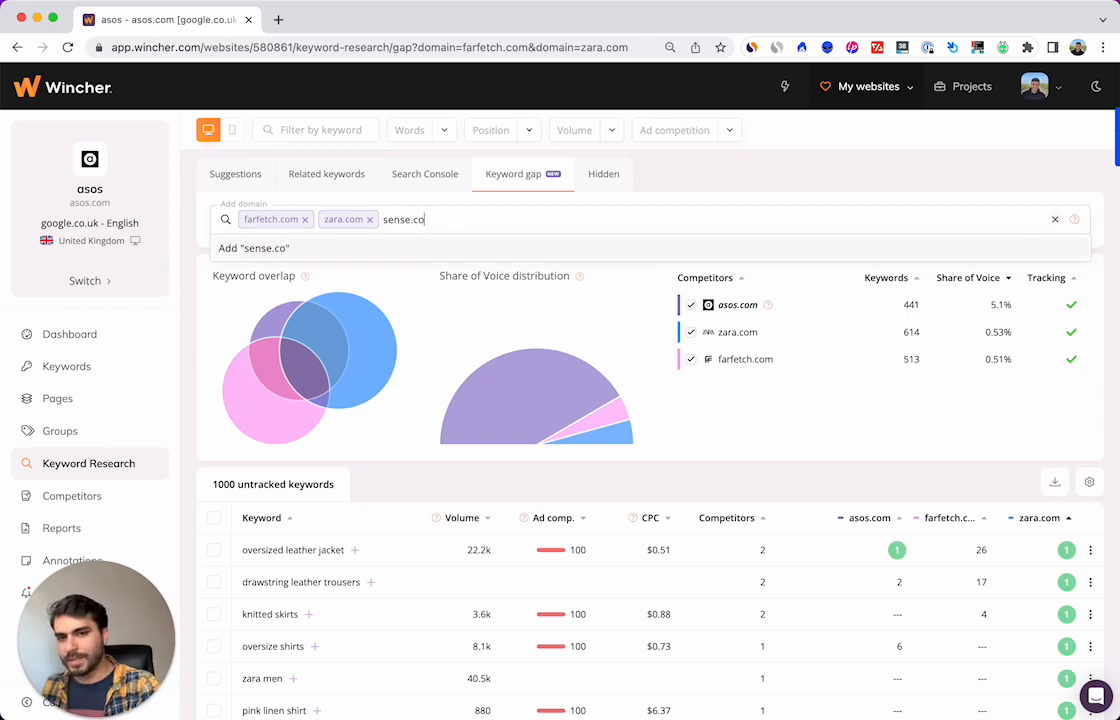
key(BackSpace)
key(BackSpace)
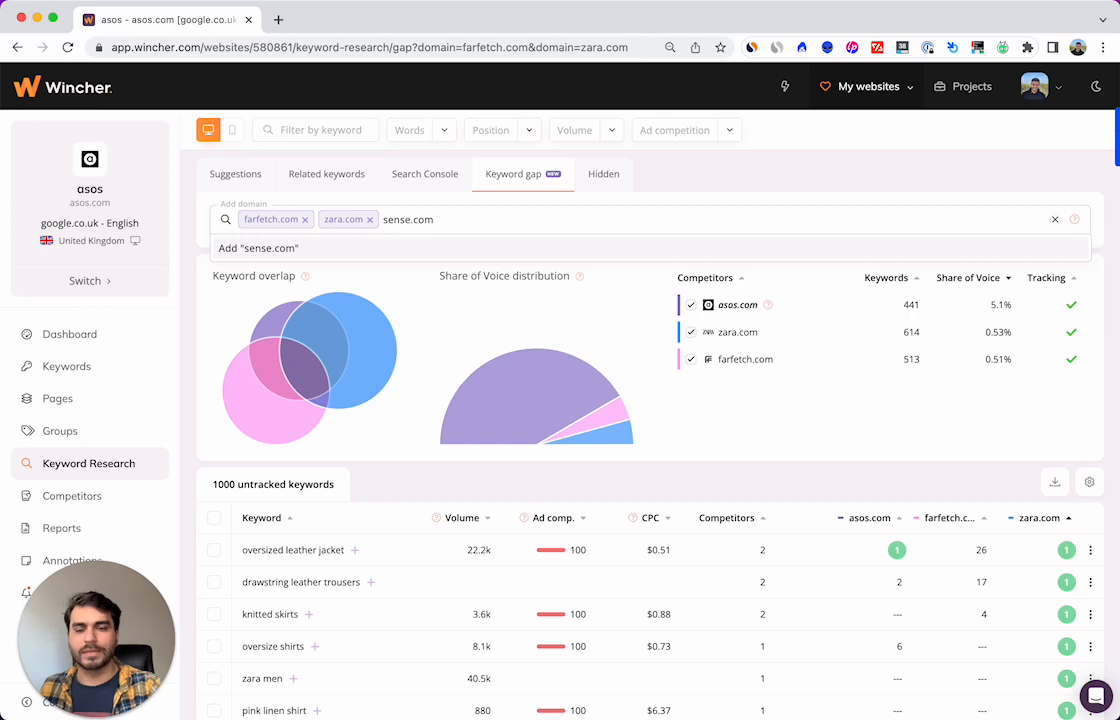
key(Return)
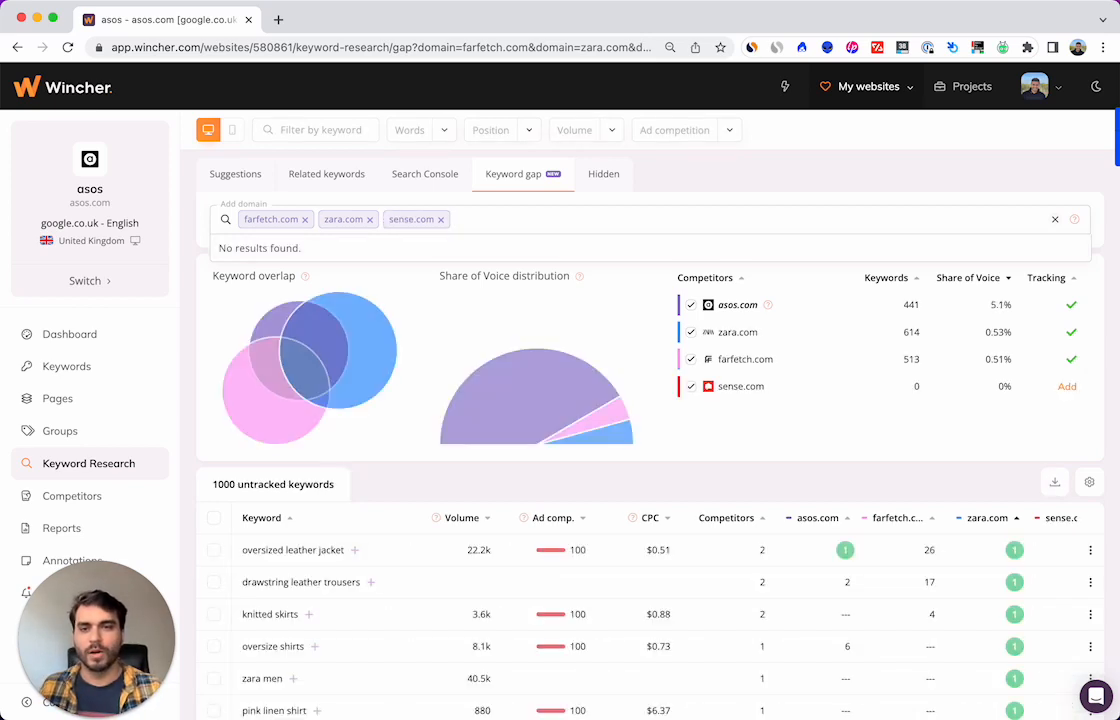
click(440, 219)
Step: Add ssense.com as a third competitor domain and inspect the updated keyword overlap chart
text(ssense.com)
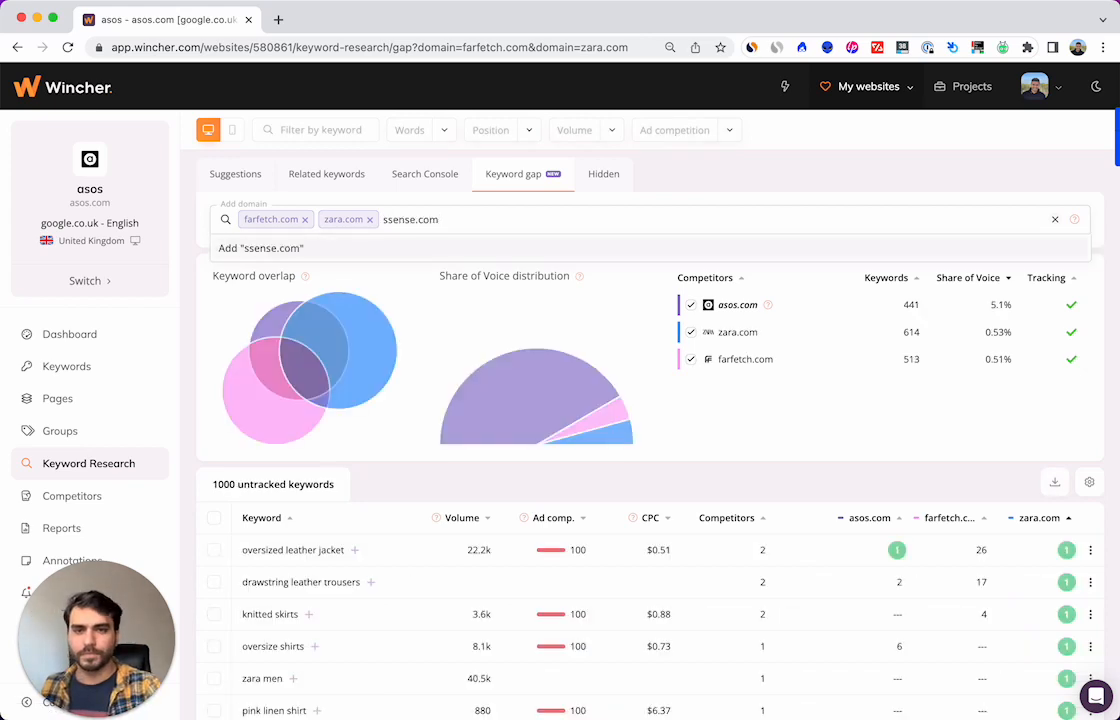
key(Return)
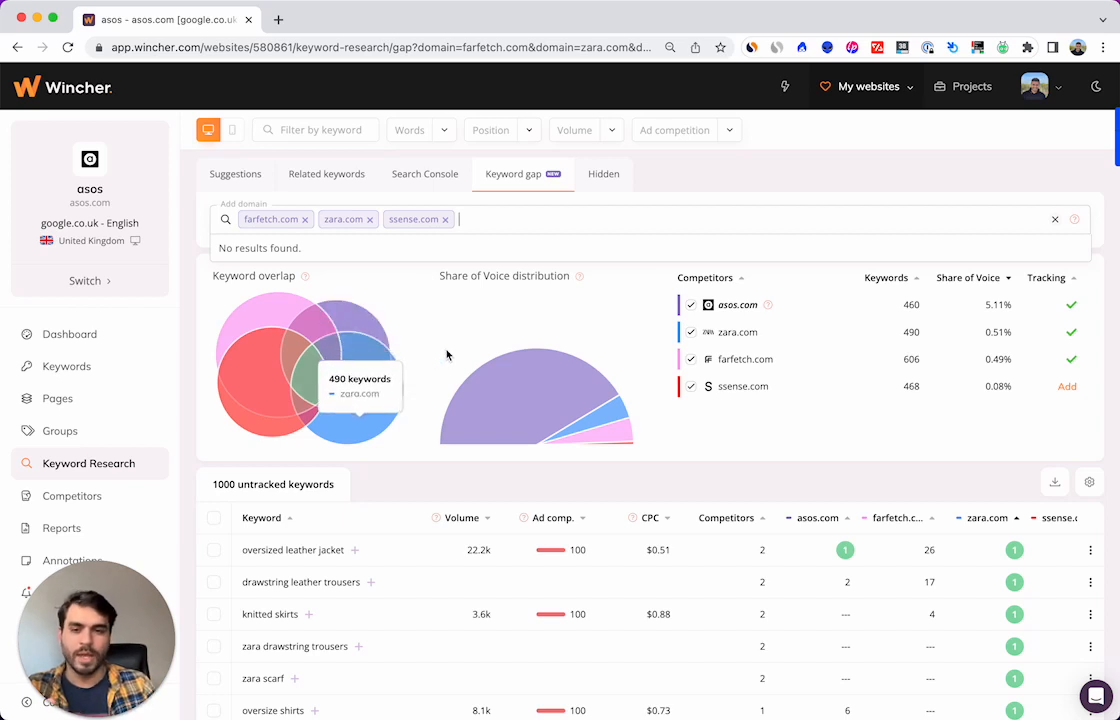
scroll(437, 357, down, 1)
mouse_move(327, 355)
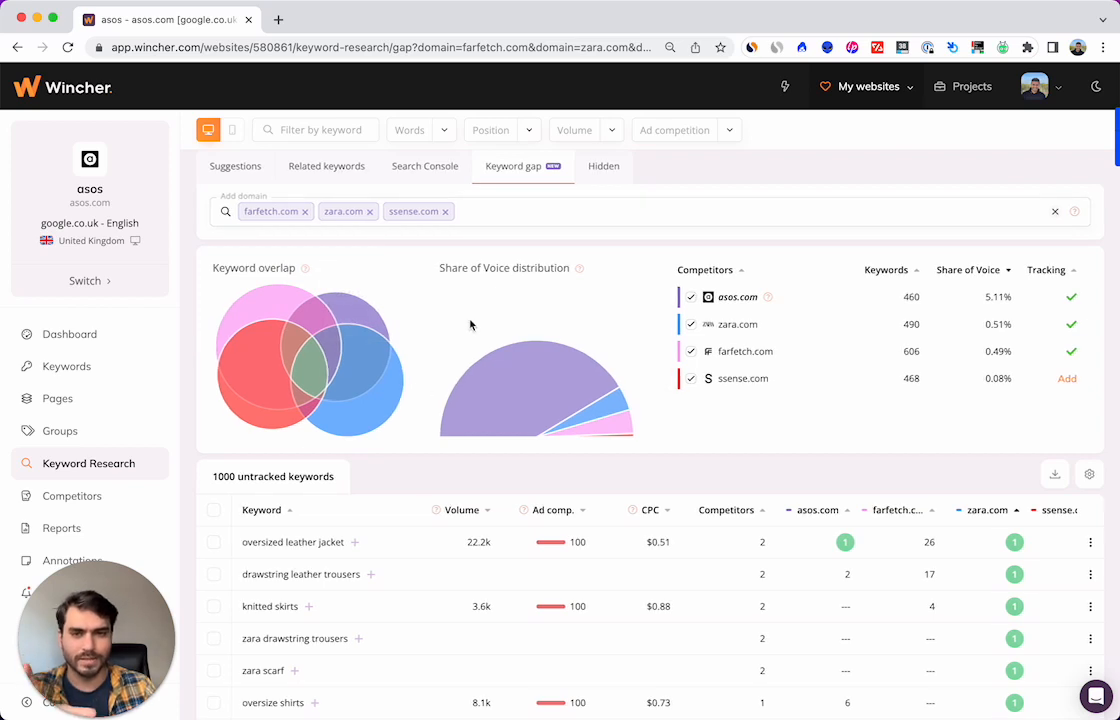
Step: Try imdb.com as an unrelated competitor in the keyword overlap chart, and remove it from the comparison again
click(534, 212)
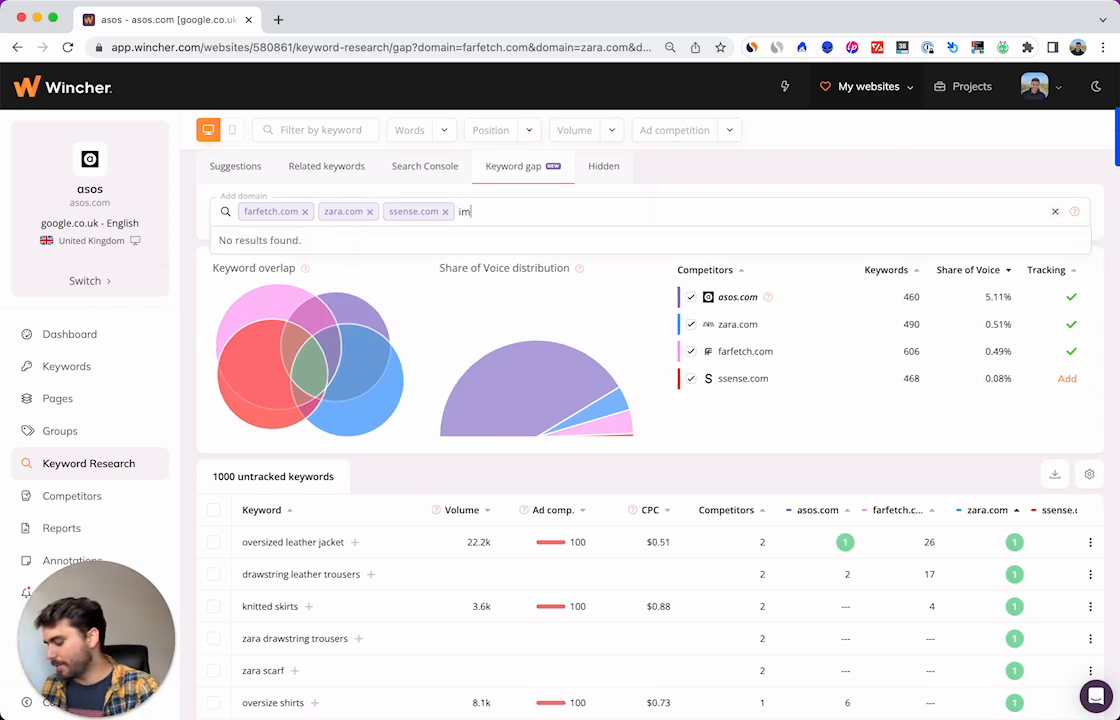
text(imdb.com)
key(Return)
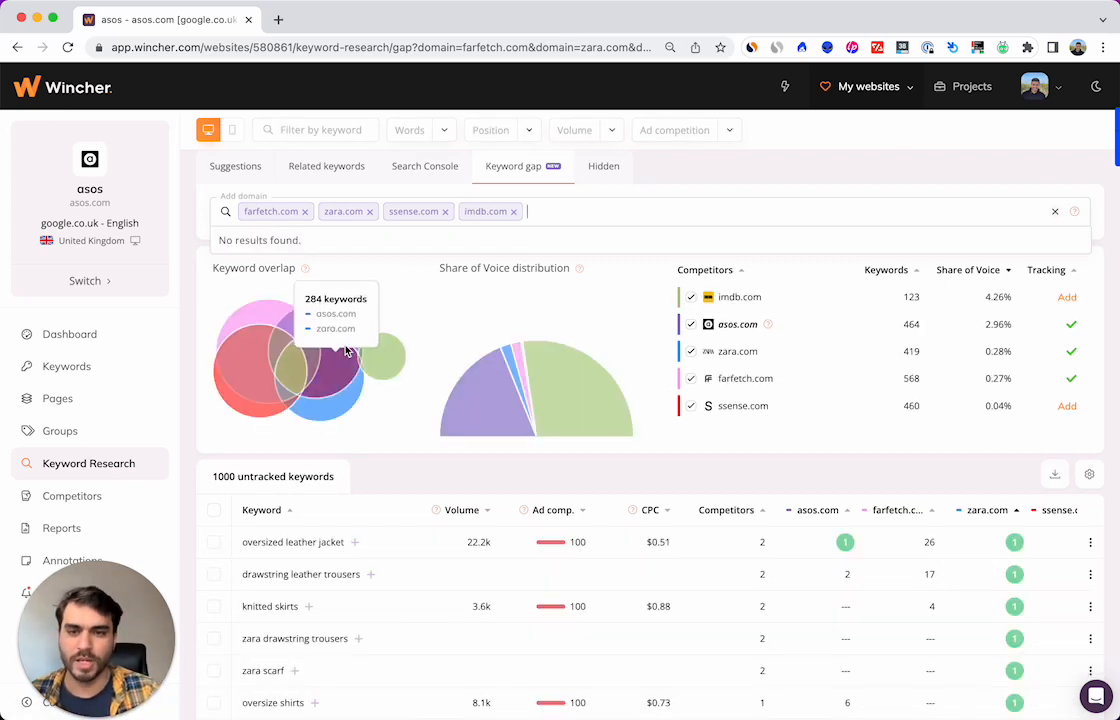
scroll(345, 355, down, 1)
mouse_move(385, 352)
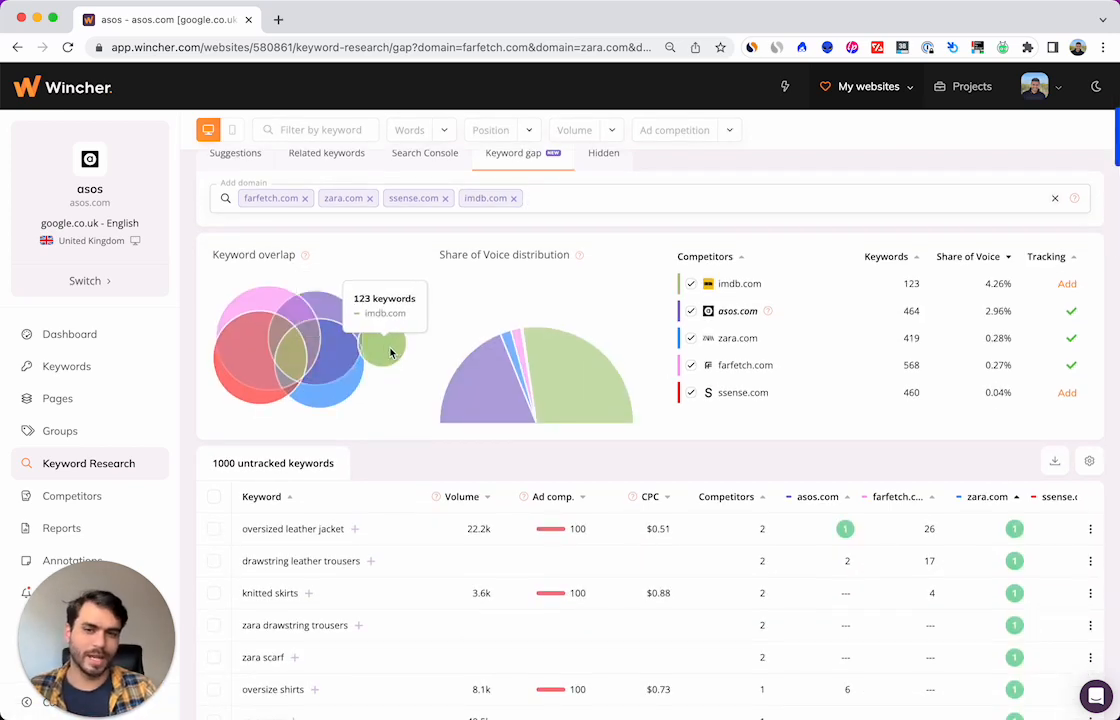
mouse_move(322, 372)
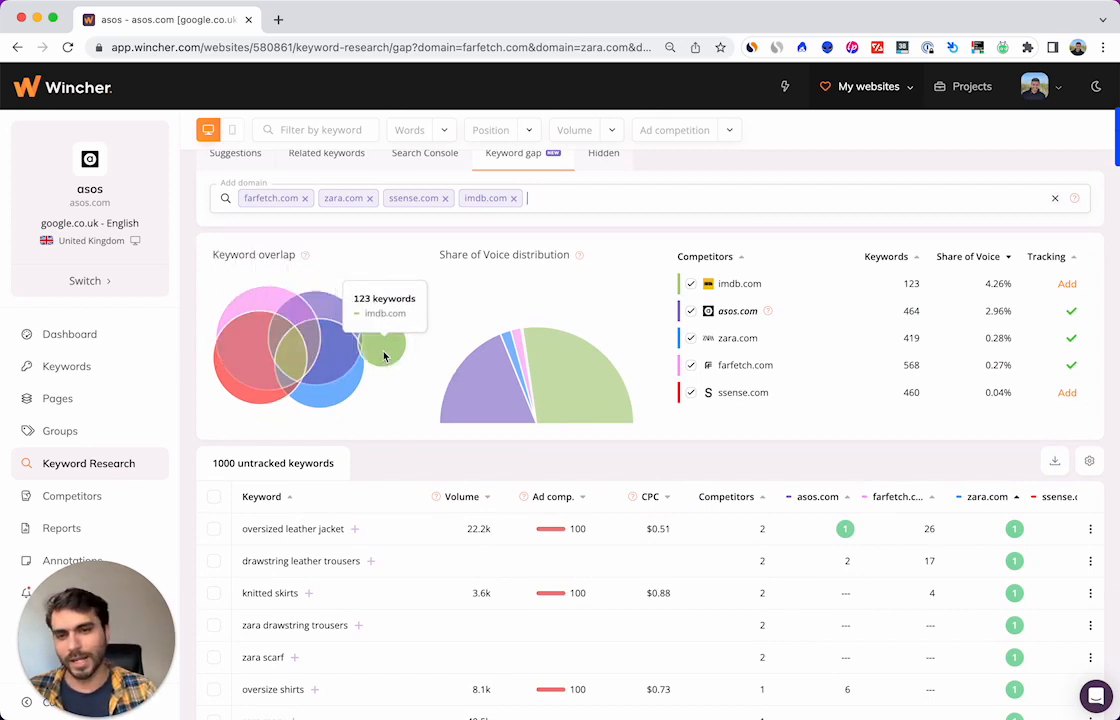
click(515, 202)
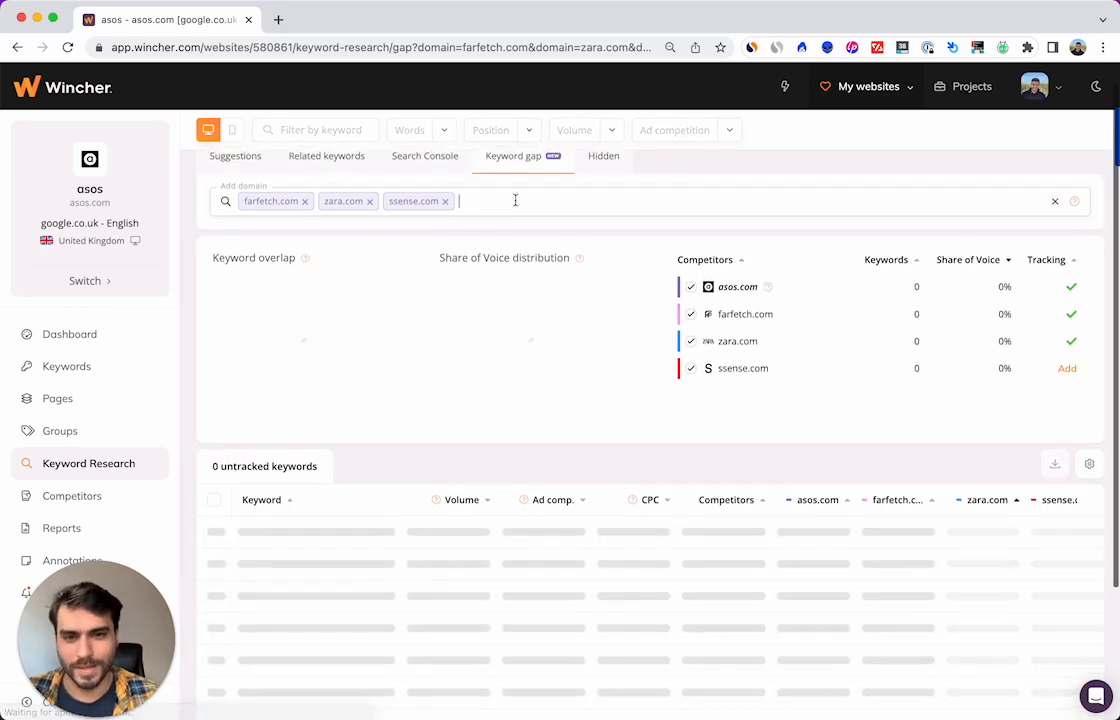
Step: Find "baggy jeans" among the untracked keywords and add it to the tracked keywords
scroll(668, 408, down, 3)
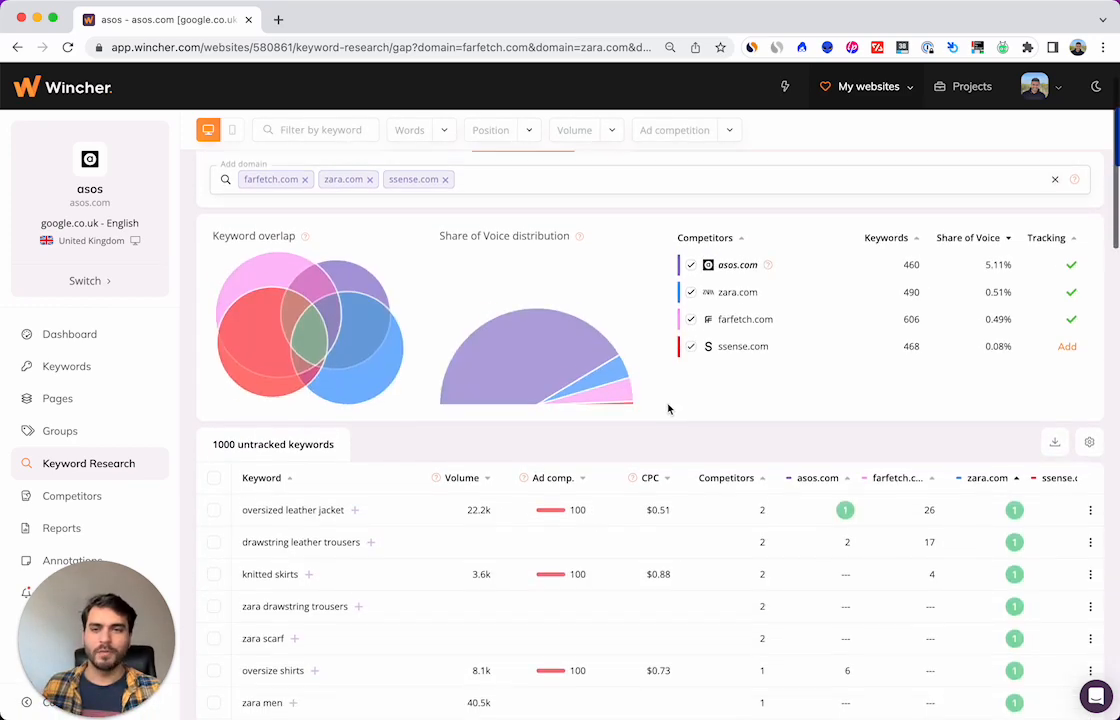
scroll(667, 406, down, 3)
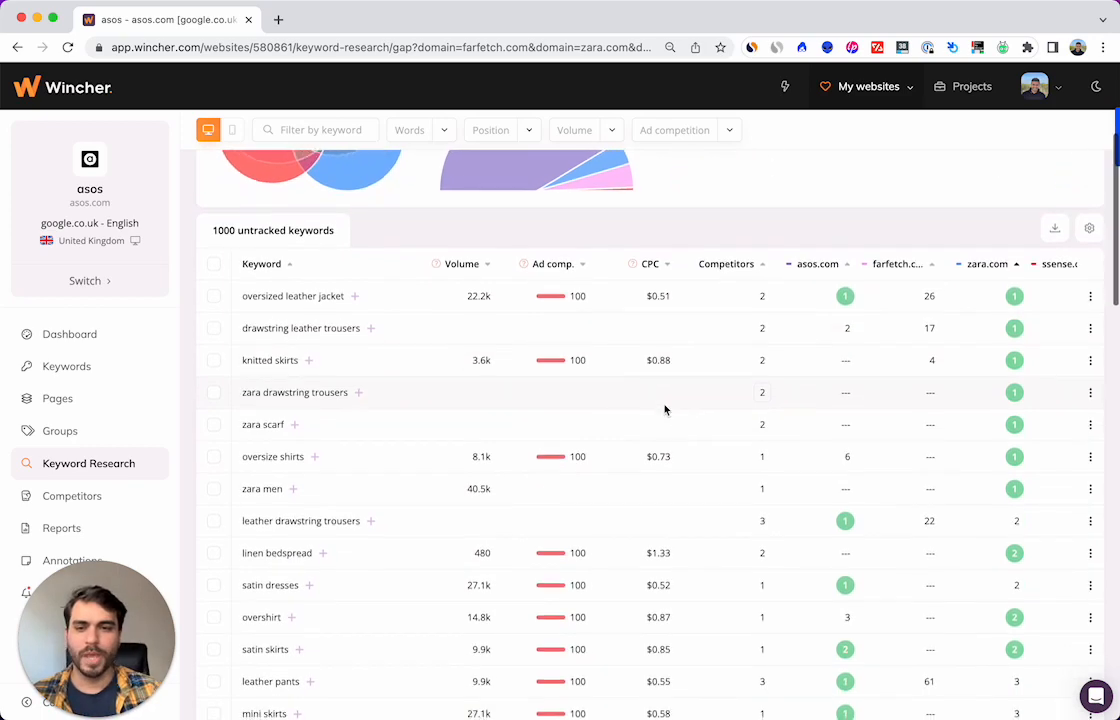
scroll(310, 452, down, 8)
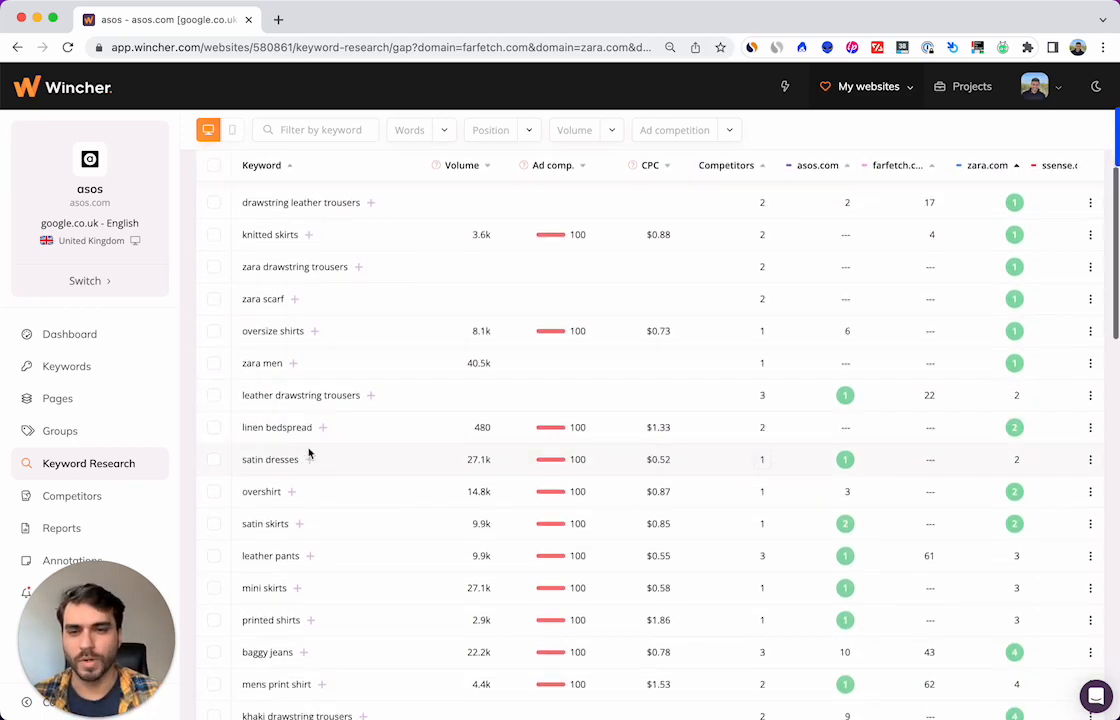
scroll(310, 453, down, 8)
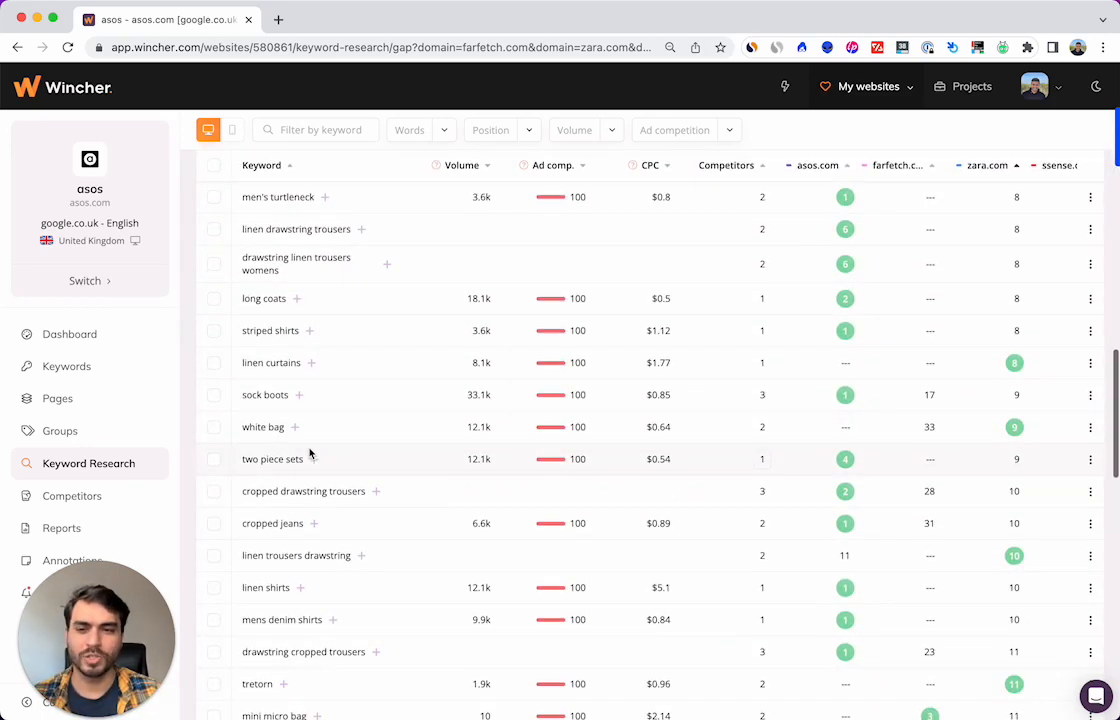
scroll(310, 450, up, 5)
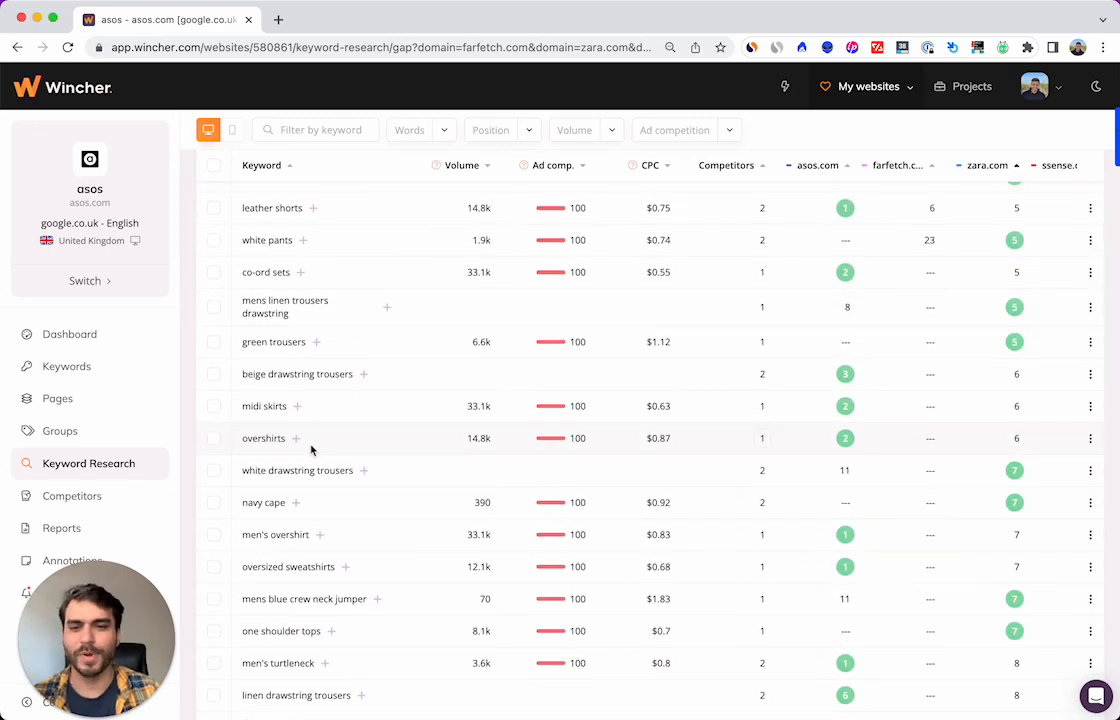
scroll(315, 445, up, 6)
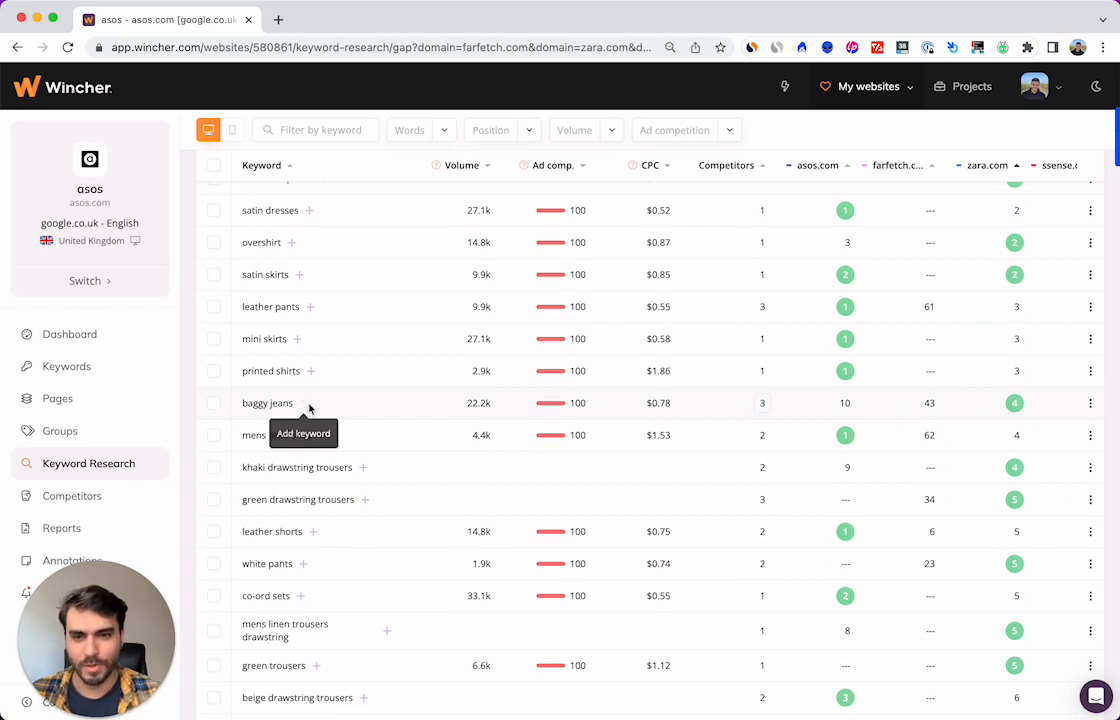
click(305, 405)
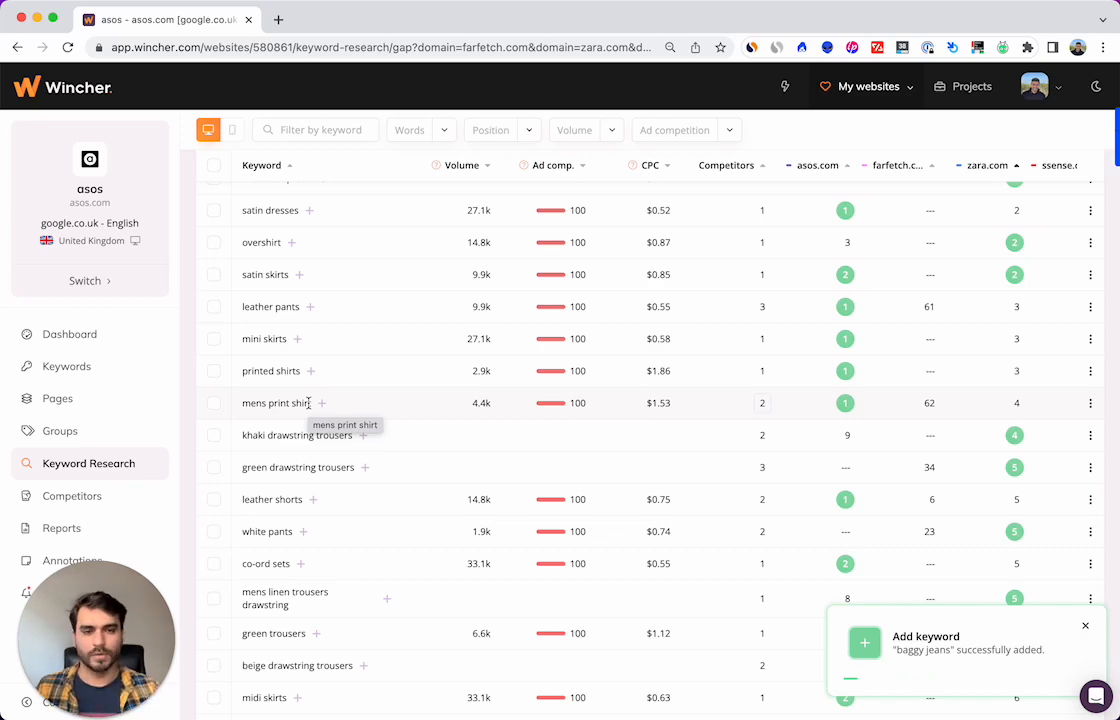
Step: Sort the untracked keywords by farfetch.com's ranking, best positions first, and review the reordered list
scroll(920, 192, up, 5)
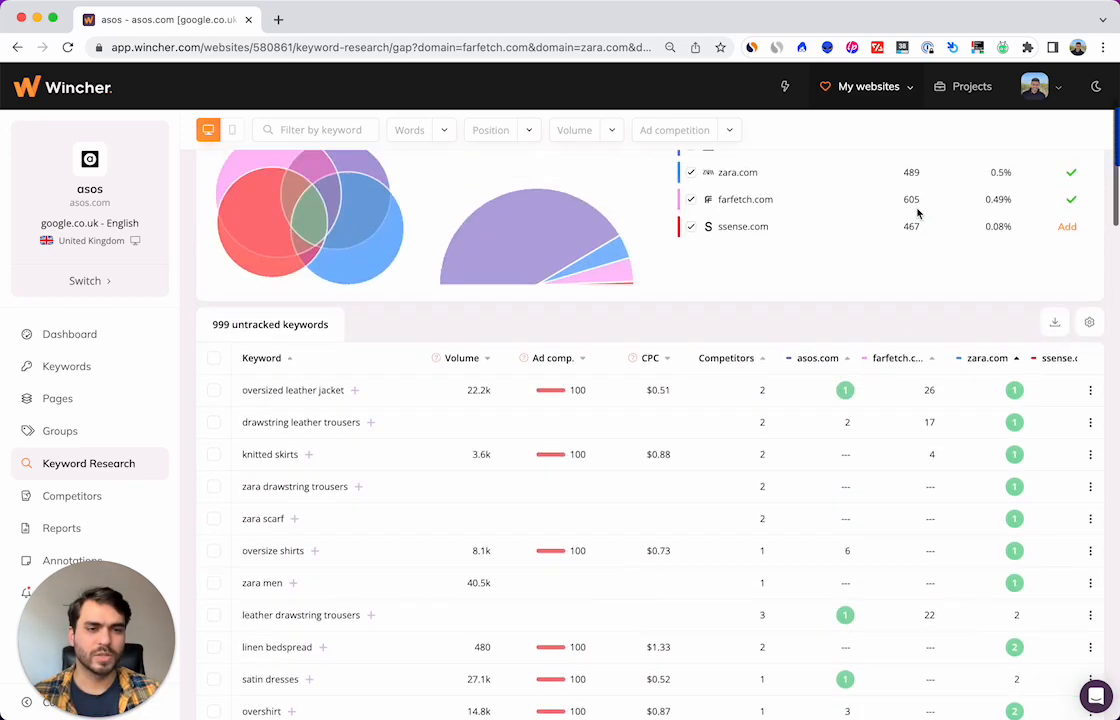
scroll(910, 300, up, 2)
scroll(902, 400, down, 3)
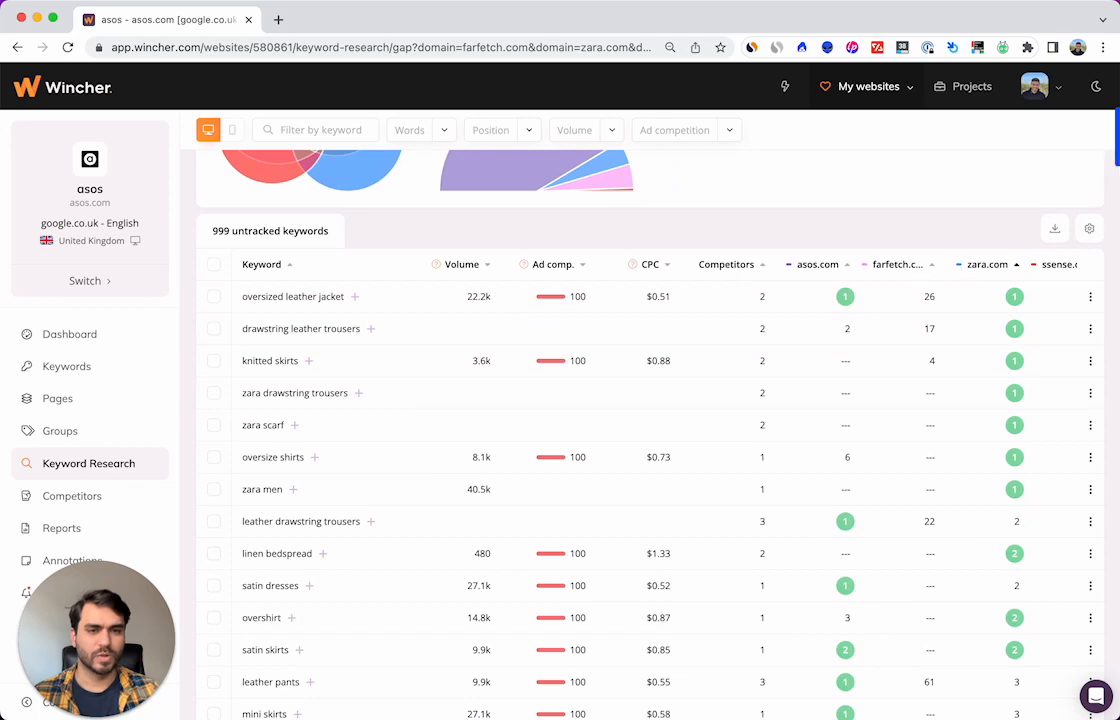
scroll(983, 294, right, 2)
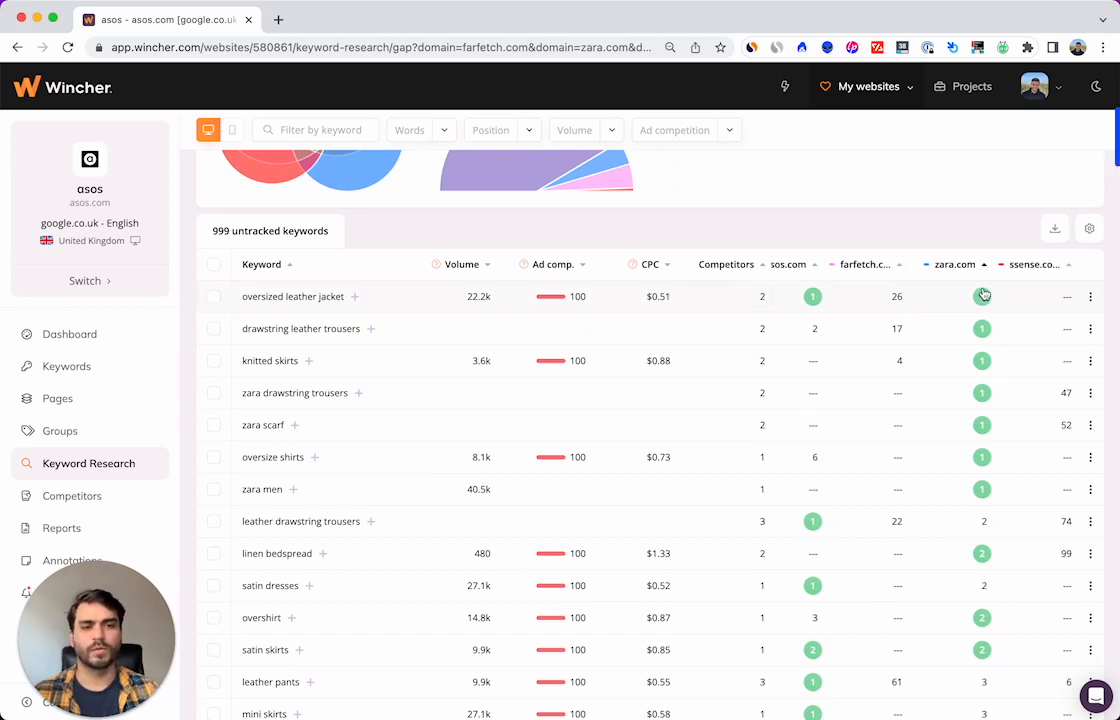
scroll(983, 294, left, 2)
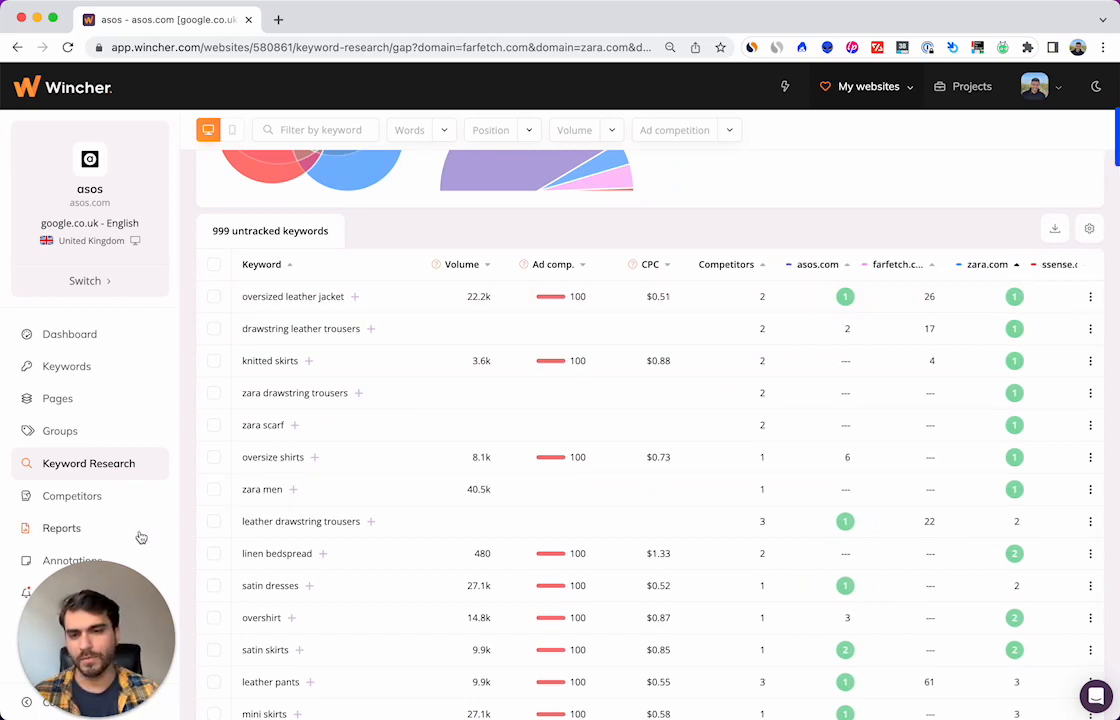
scroll(892, 313, right, 1)
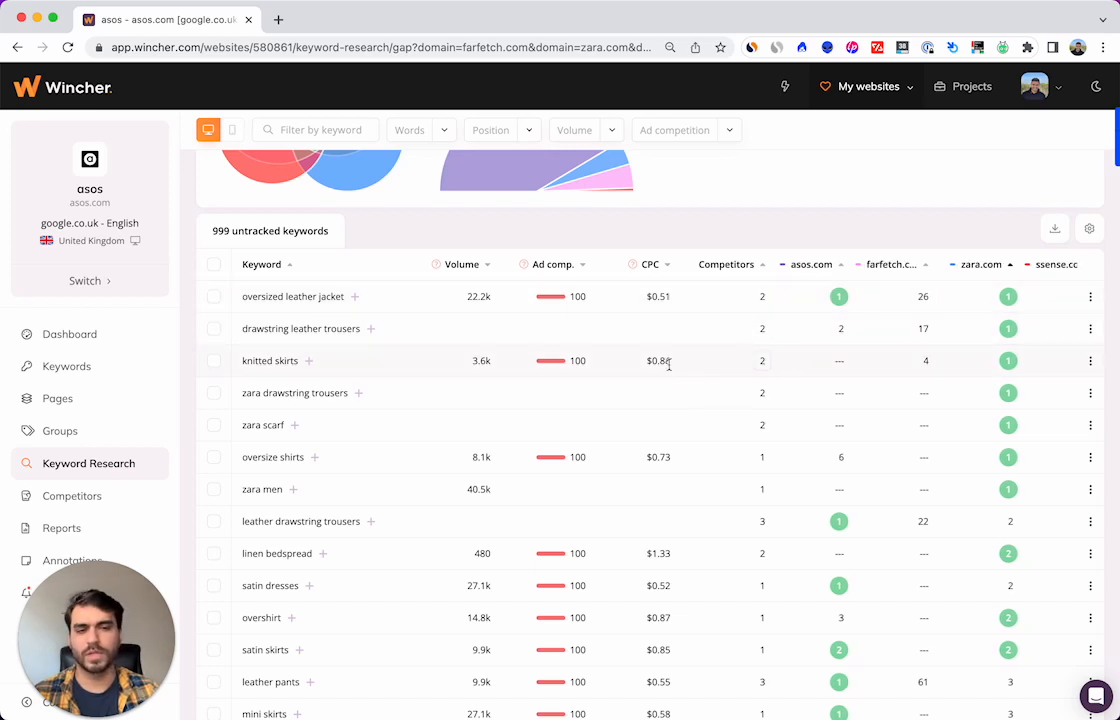
click(929, 270)
scroll(868, 419, down, 5)
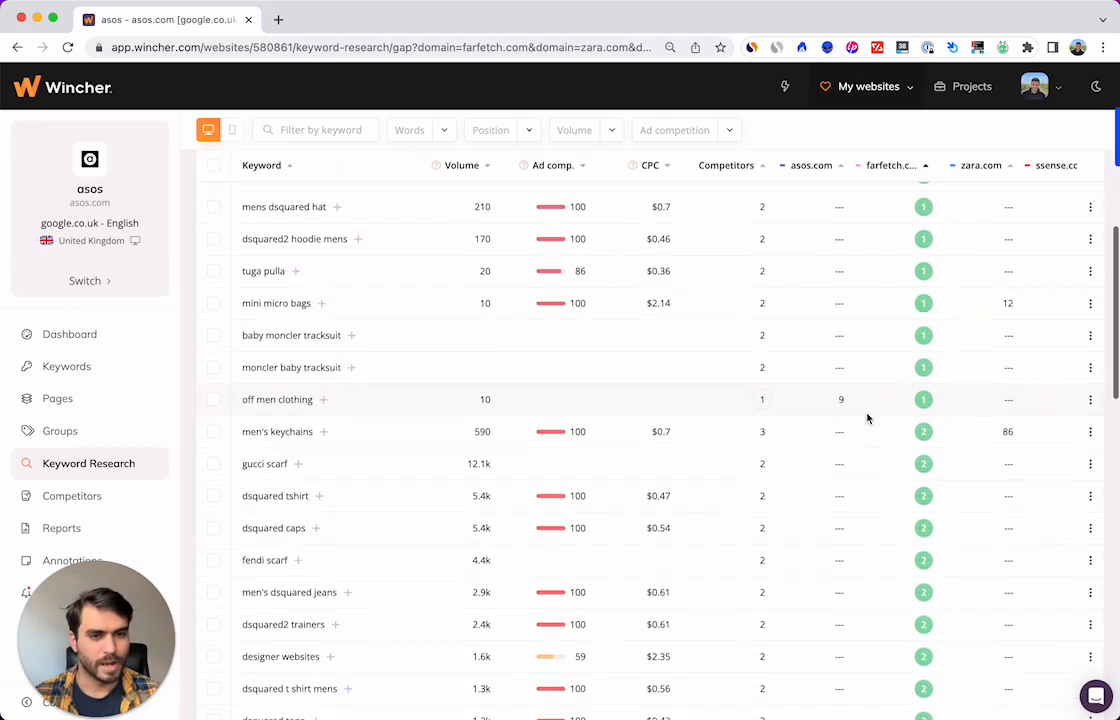
scroll(868, 419, up, 10)
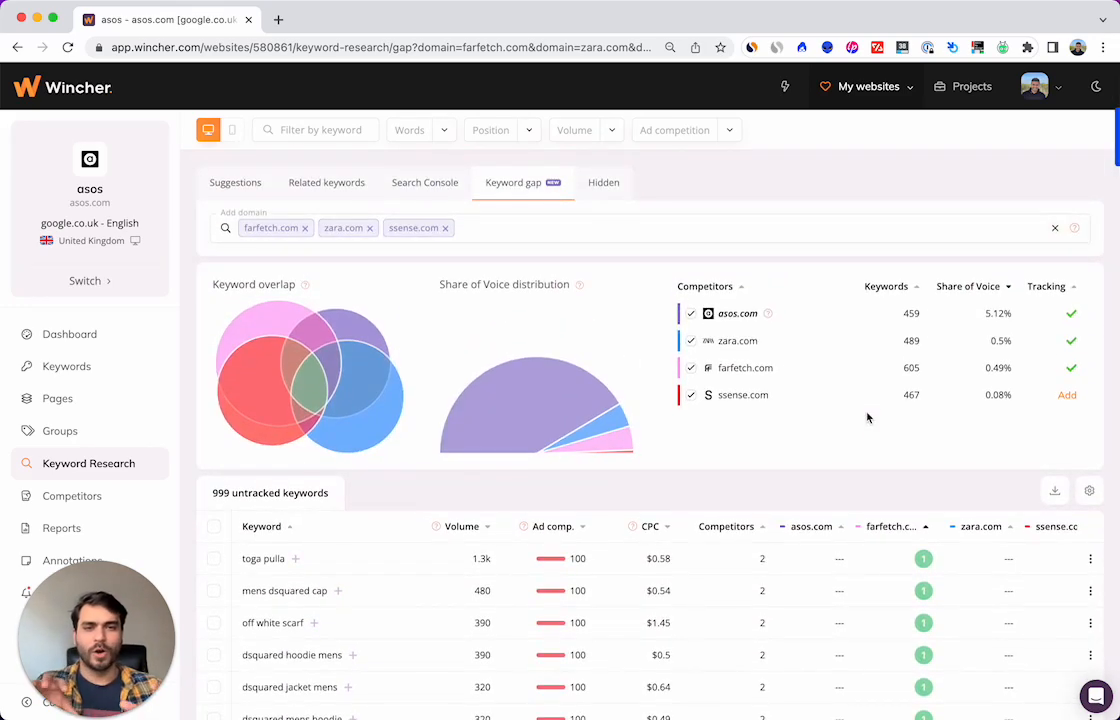